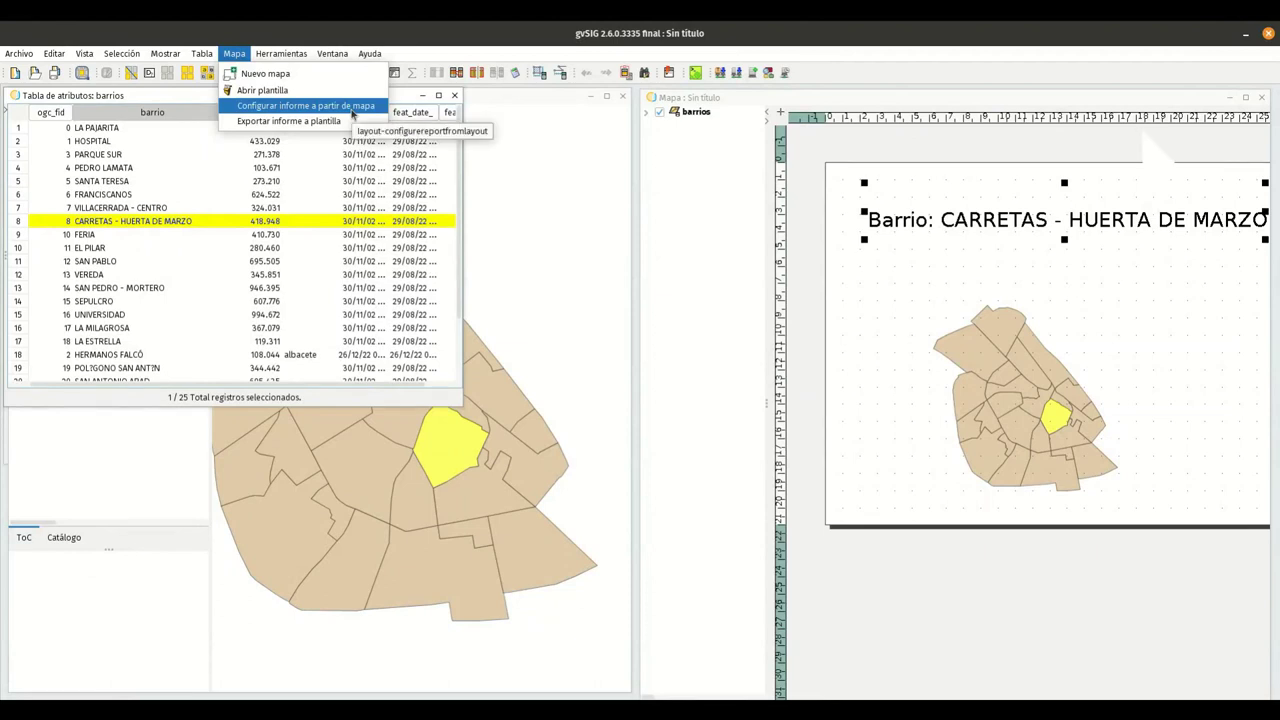
Deselect the layout elements and check the dynamic title by selecting the FERIA record and then VILLACERRADA - CENTRO in the barrios attribute table.
{"action": "left_click", "coordinate": [405, 42]}
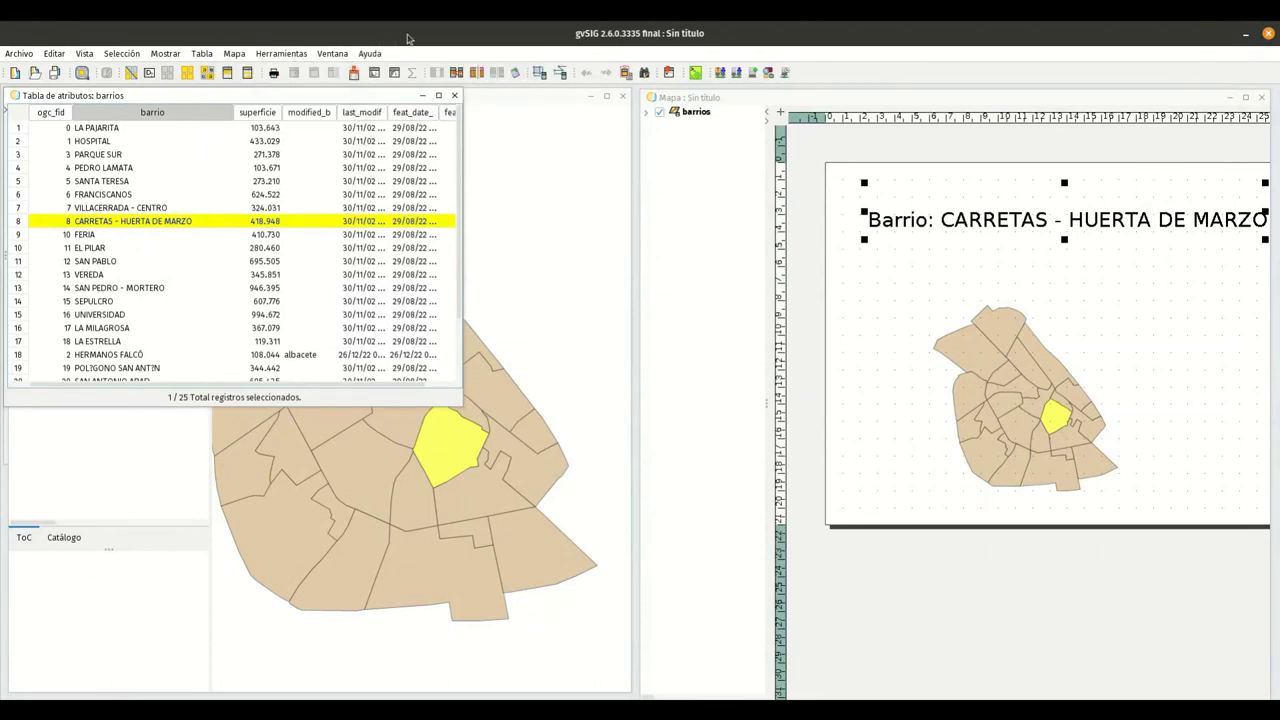
{"action": "left_click", "coordinate": [865, 308]}
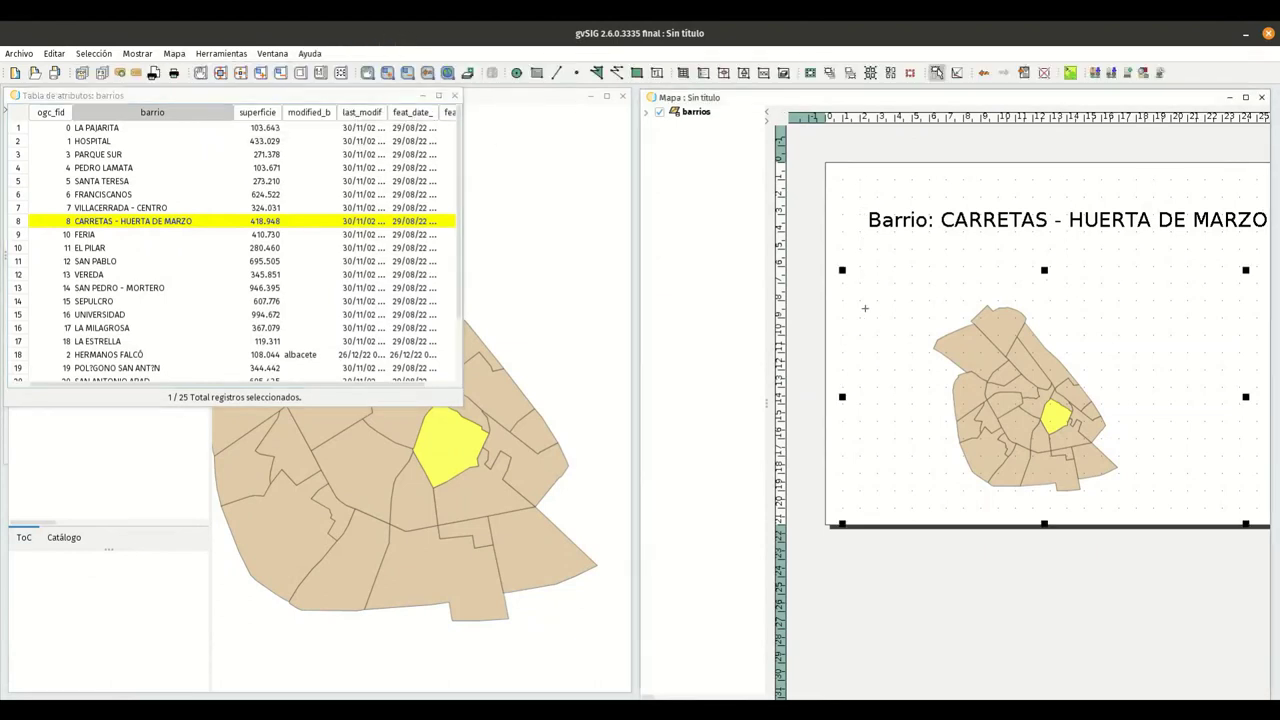
{"action": "left_click", "coordinate": [824, 142]}
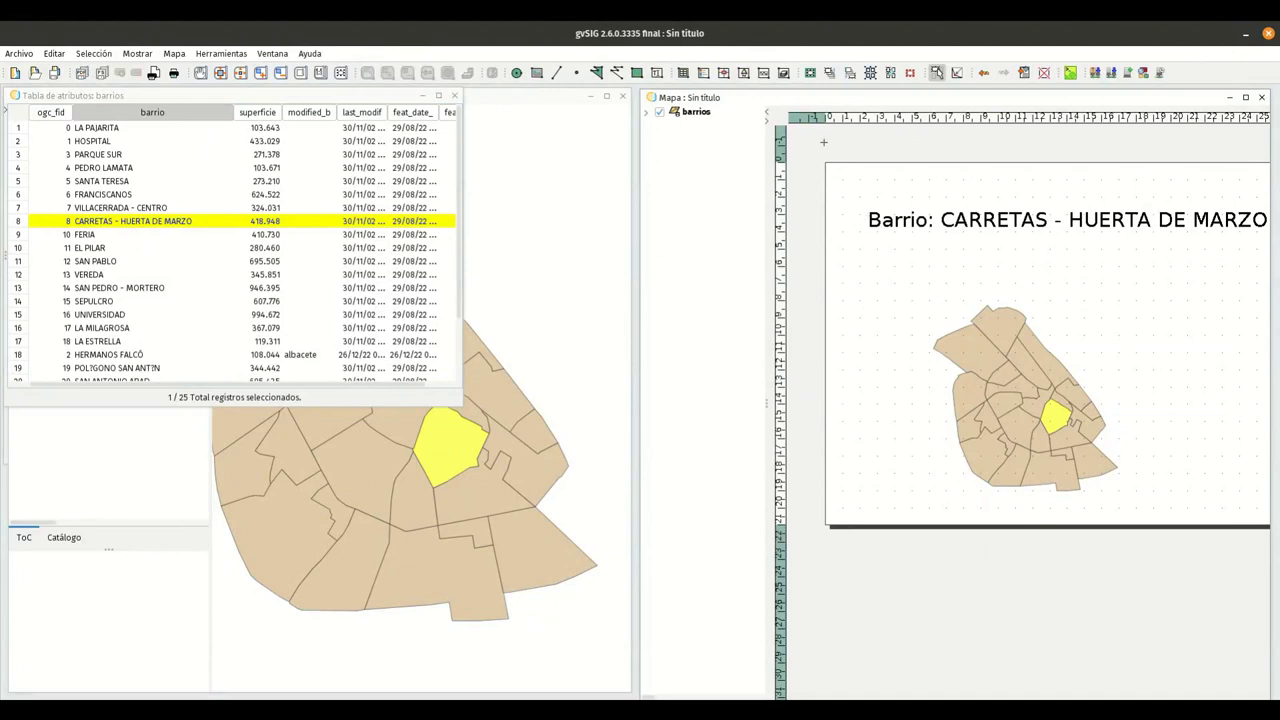
{"action": "left_click", "coordinate": [122, 207]}
{"action": "left_click", "coordinate": [117, 235]}
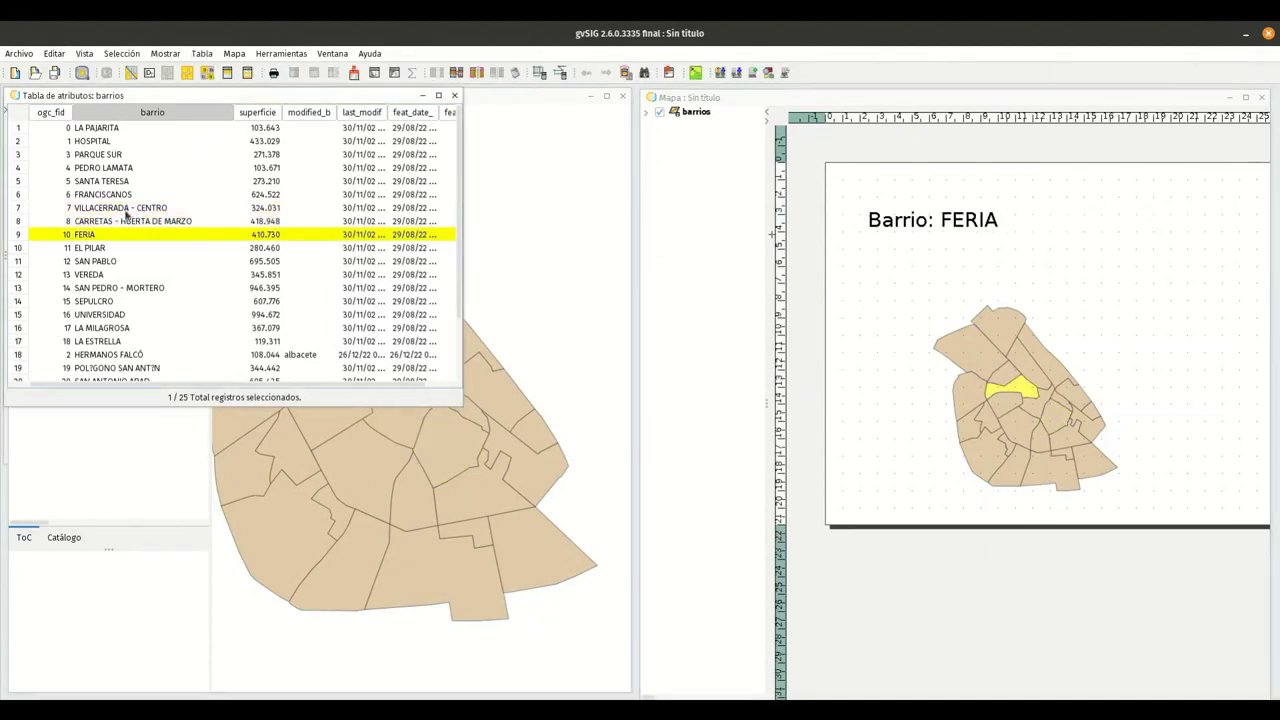
{"action": "left_click", "coordinate": [126, 210]}
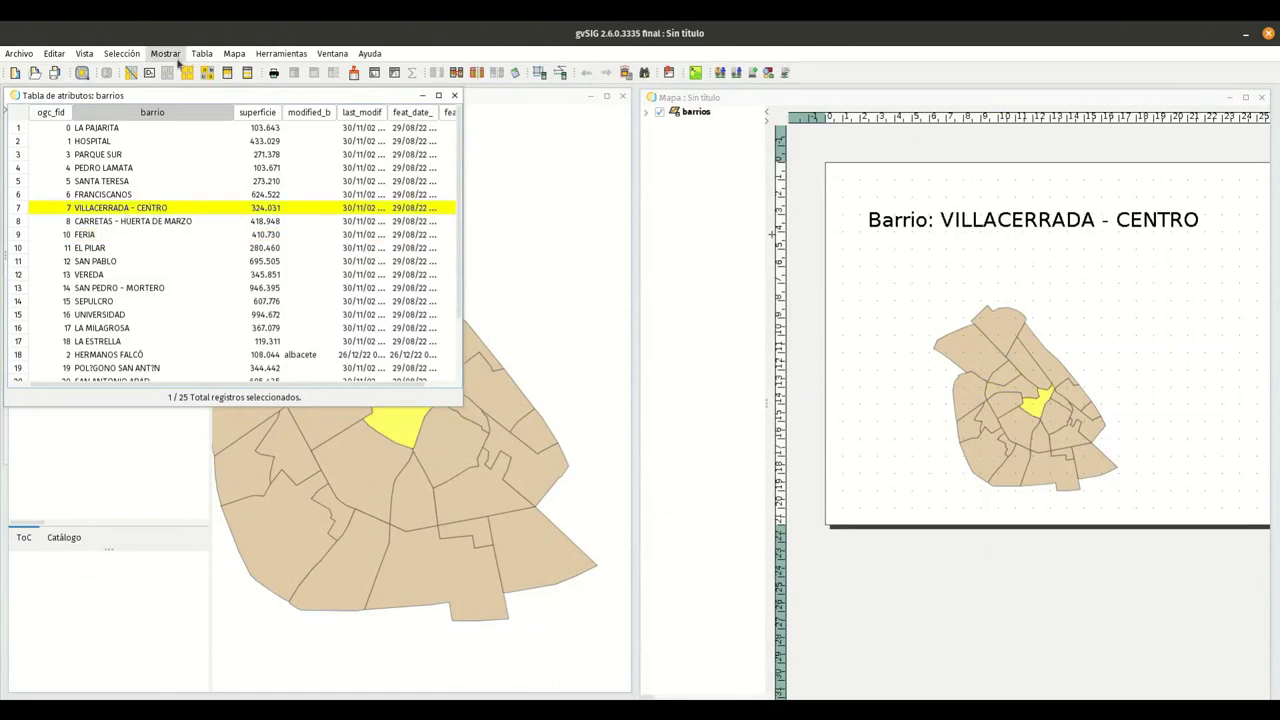
Start configuring a report from the map and choose the barrios project layer as its source.
{"action": "left_click", "coordinate": [234, 53]}
{"action": "left_click", "coordinate": [263, 110]}
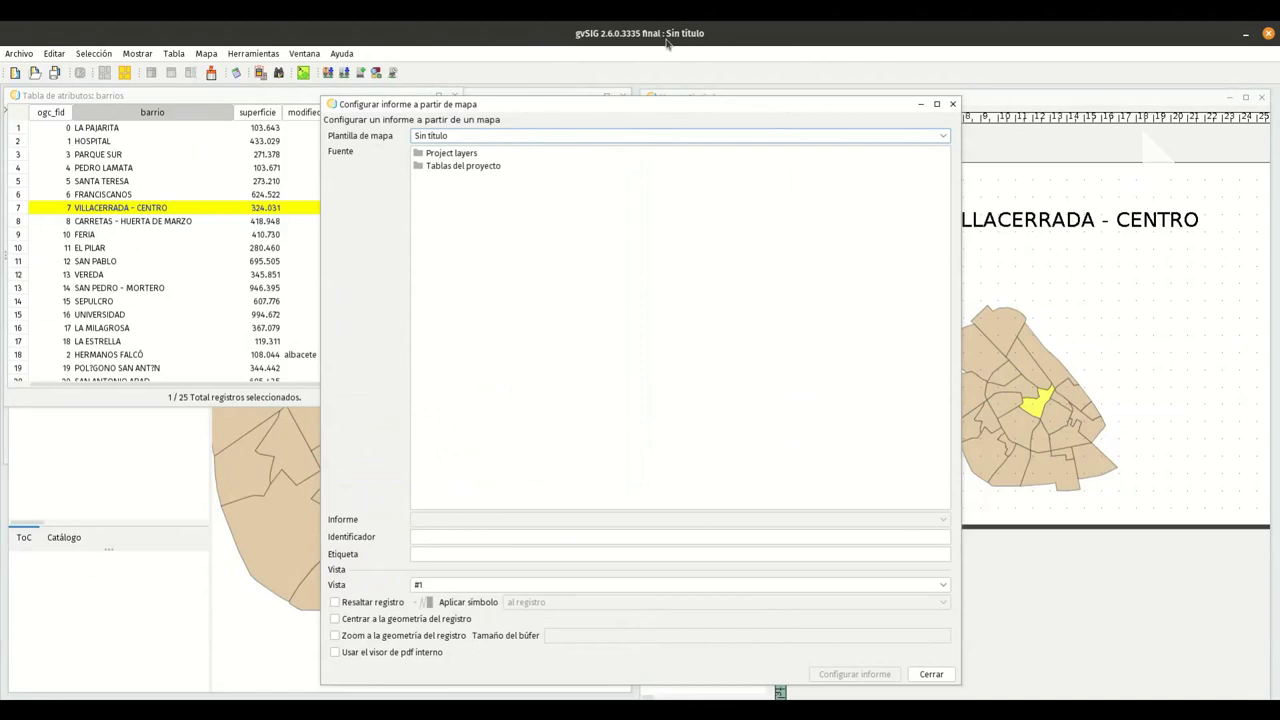
{"action": "double_click", "coordinate": [464, 157]}
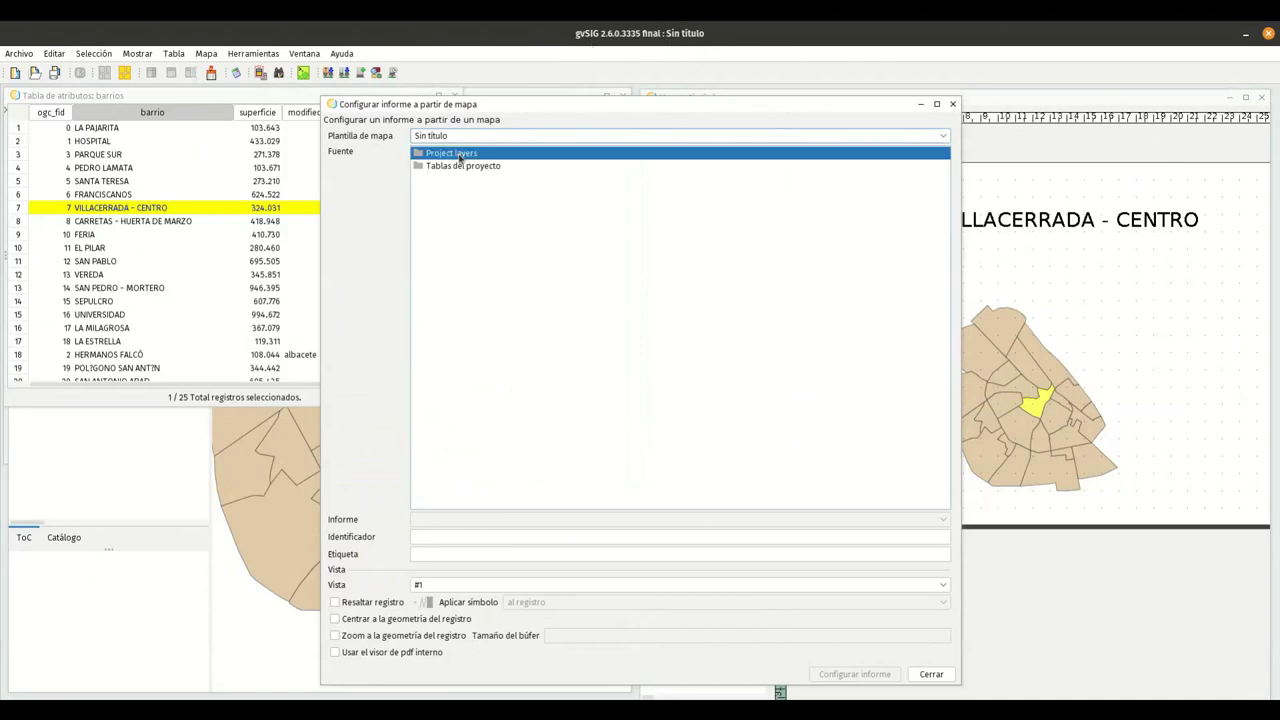
{"action": "left_click", "coordinate": [466, 168]}
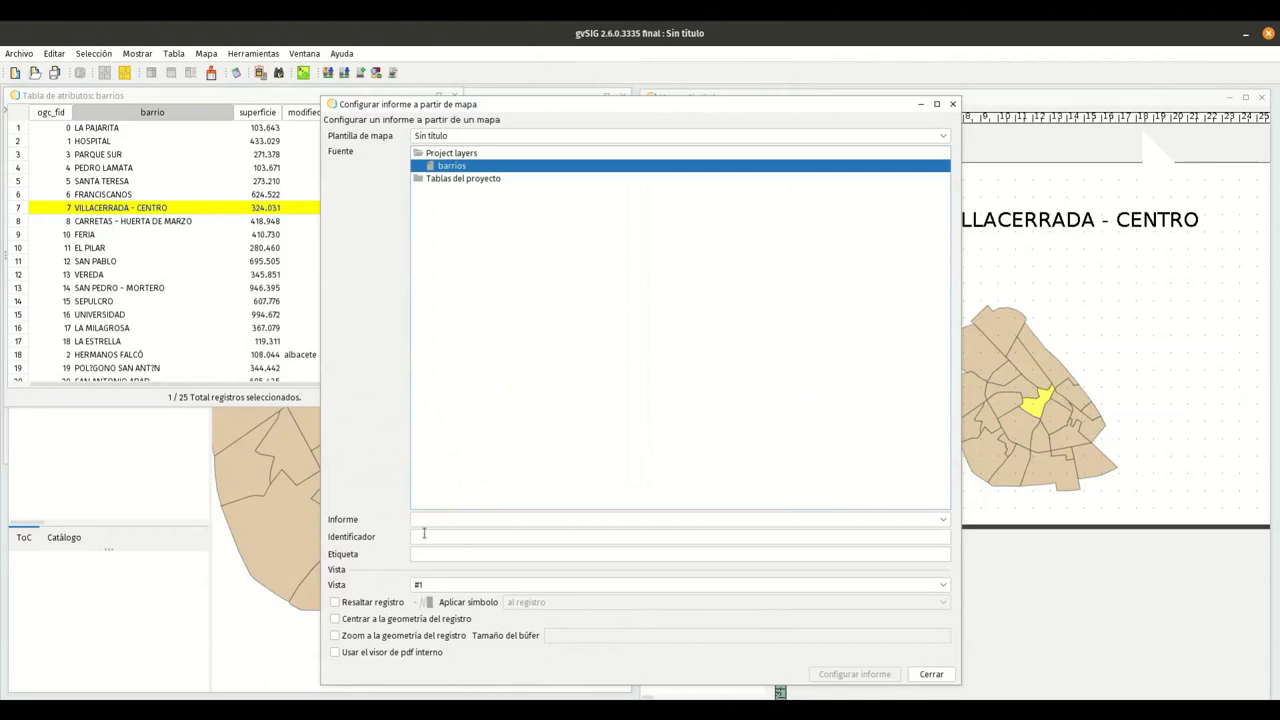
Leave the existing report selection empty and enter "prueba" as both the new report's identifier and its label.
{"action": "left_click", "coordinate": [444, 522]}
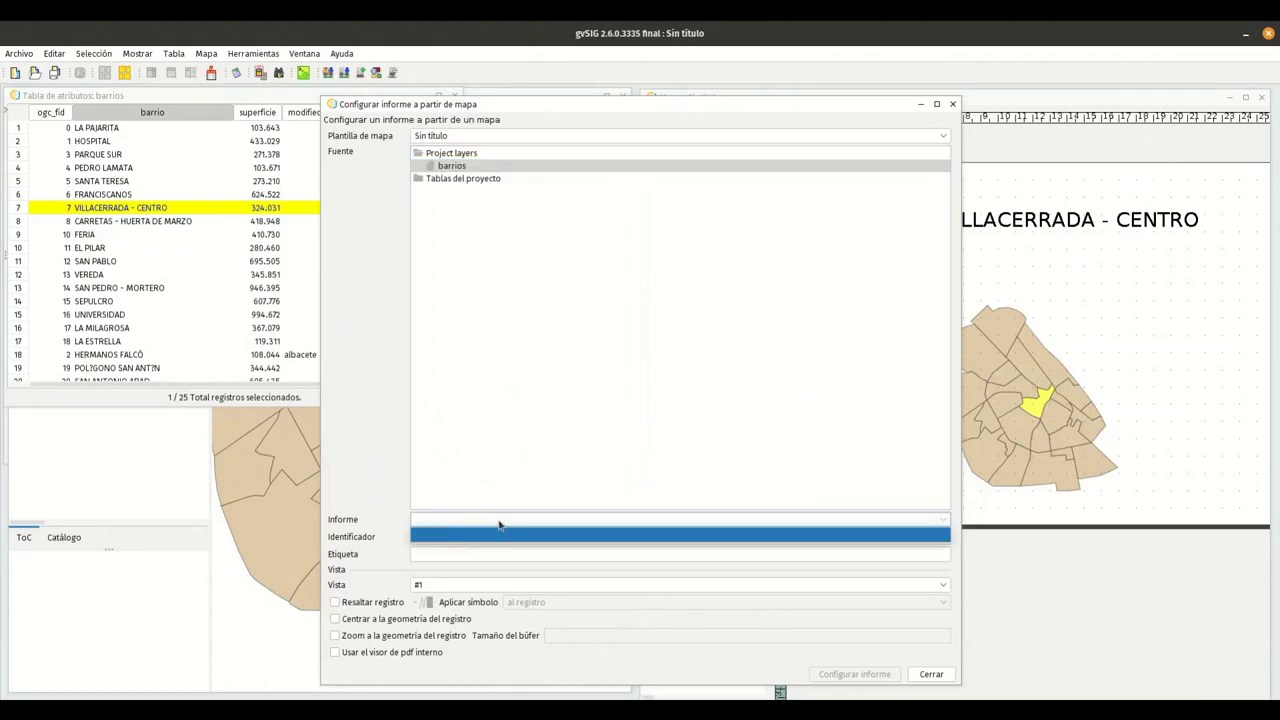
{"action": "left_click", "coordinate": [500, 523]}
{"action": "left_click", "coordinate": [464, 535]}
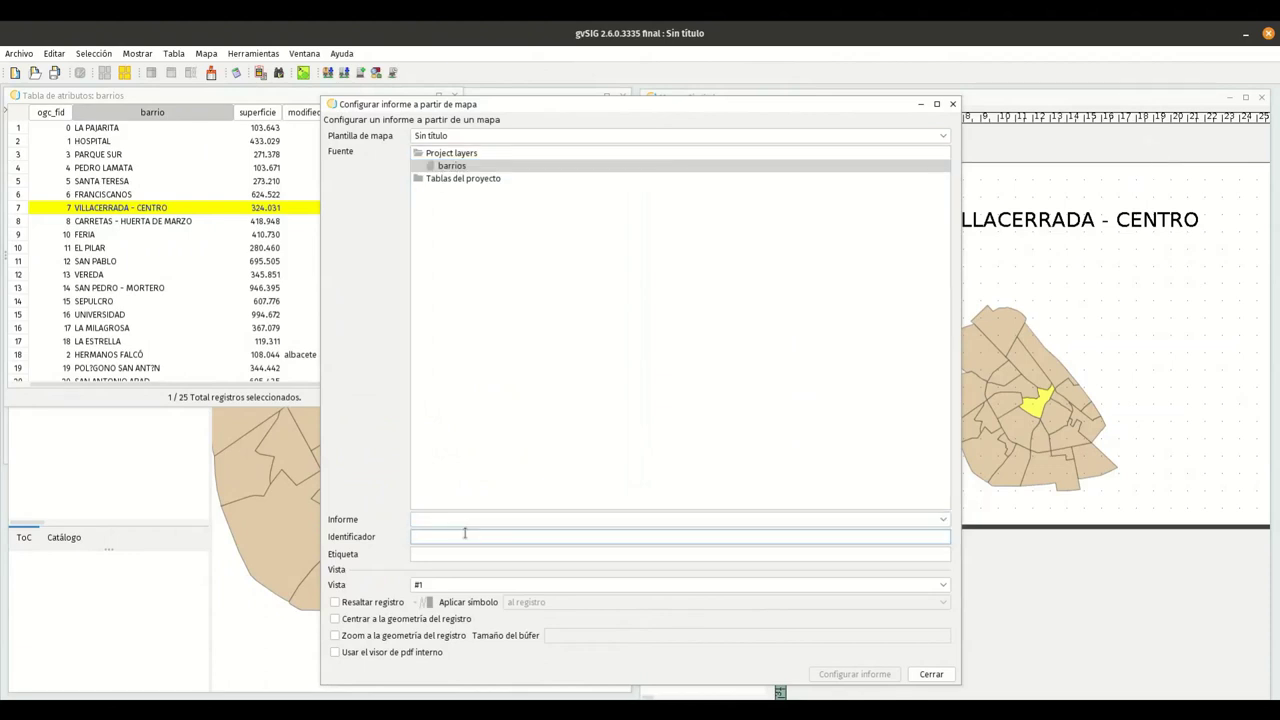
{"action": "type", "text": "prueba"}
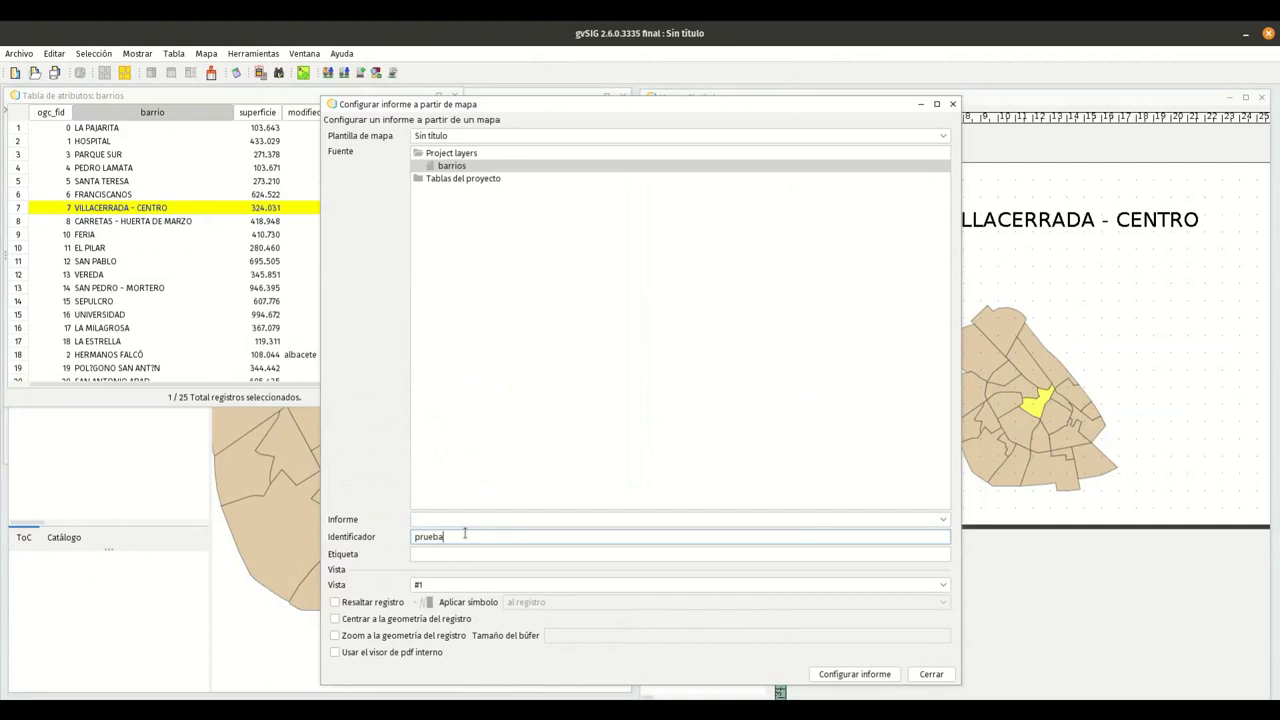
{"action": "key", "text": "Tab"}
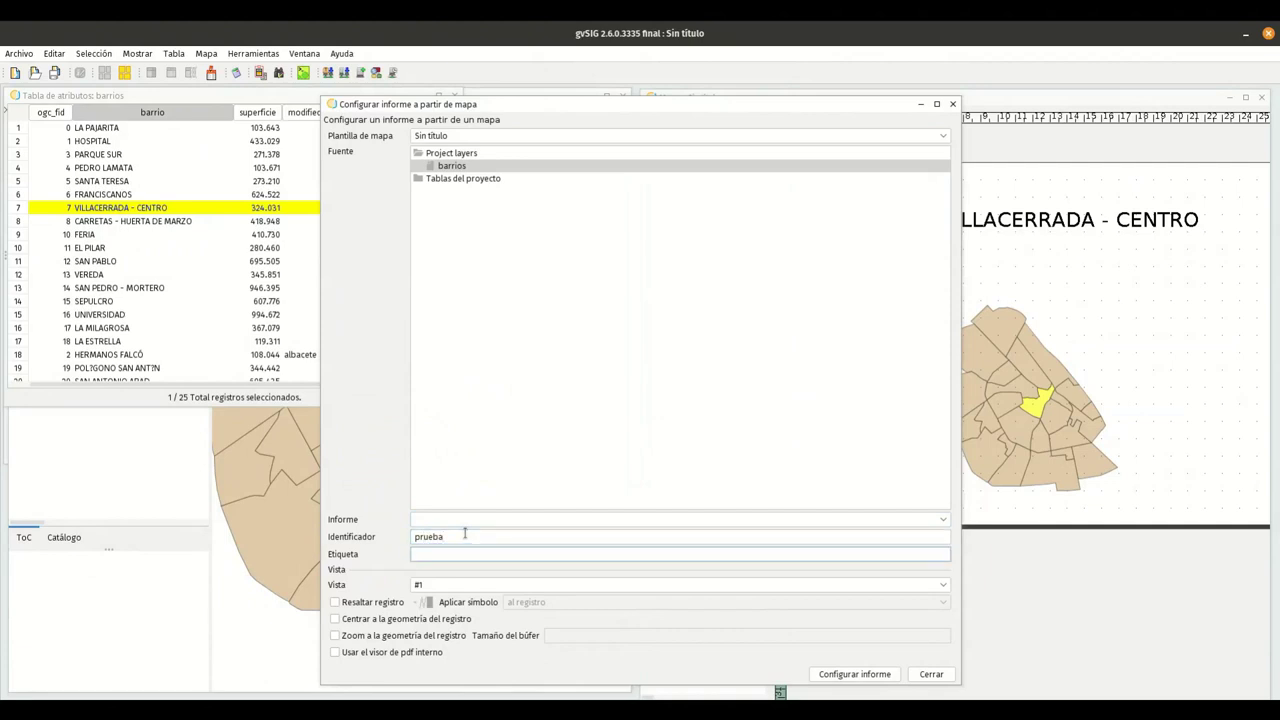
{"action": "type", "text": "p"}
{"action": "type", "text": "rueba"}
Enable highlighting of the record in the report, with the symbol applied "al registro".
{"action": "left_click", "coordinate": [368, 607]}
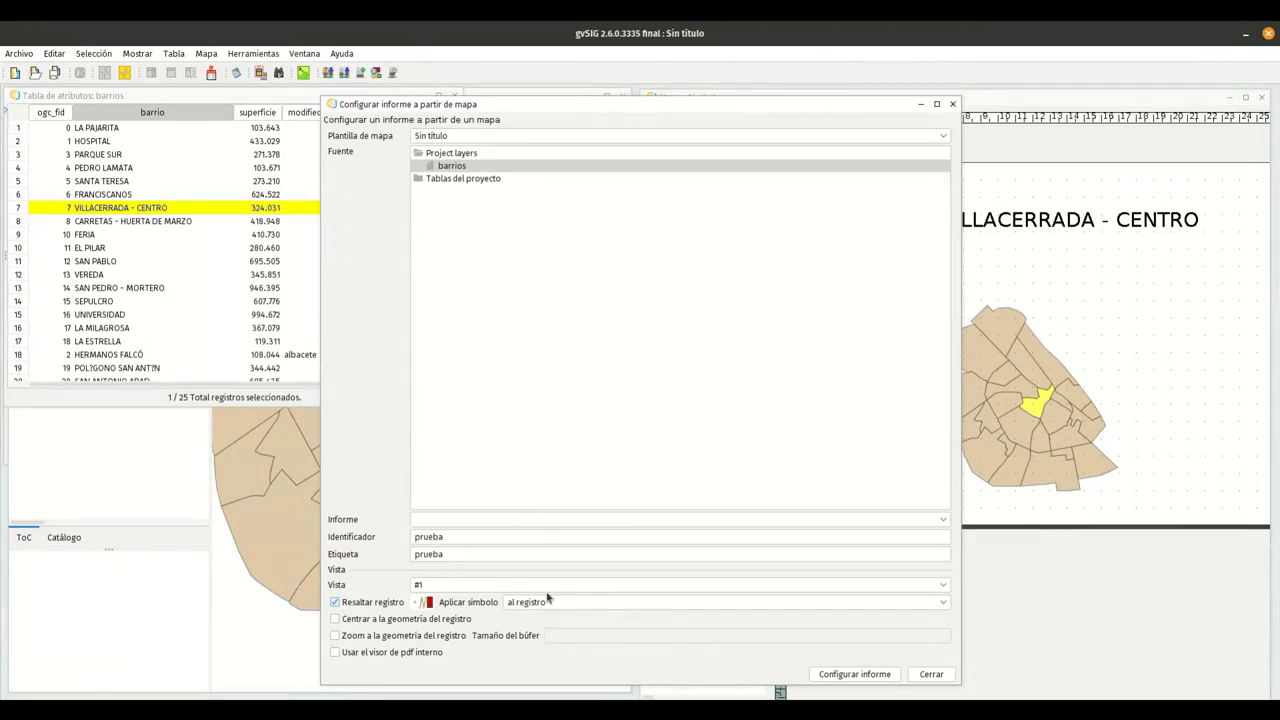
{"action": "left_click", "coordinate": [565, 604]}
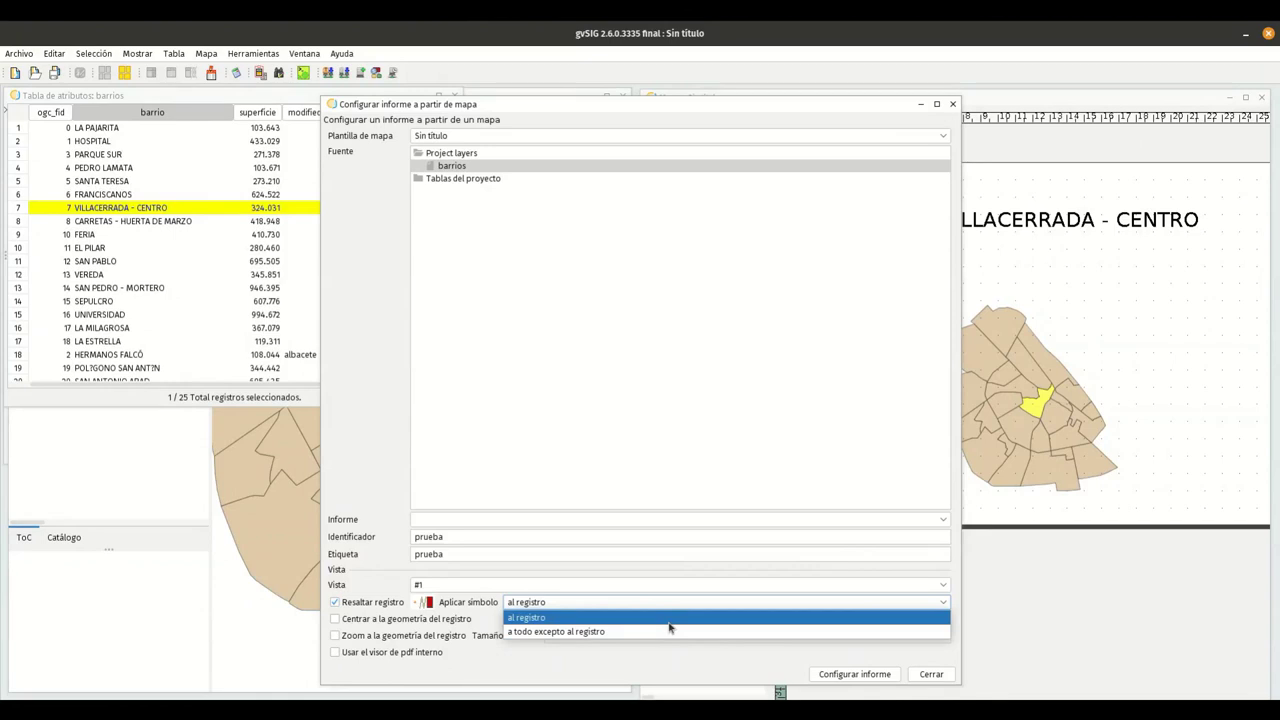
{"action": "left_click", "coordinate": [669, 620]}
Have the report's view centre on and zoom to the record's geometry, with a buffer size of 100.
{"action": "left_click", "coordinate": [370, 619]}
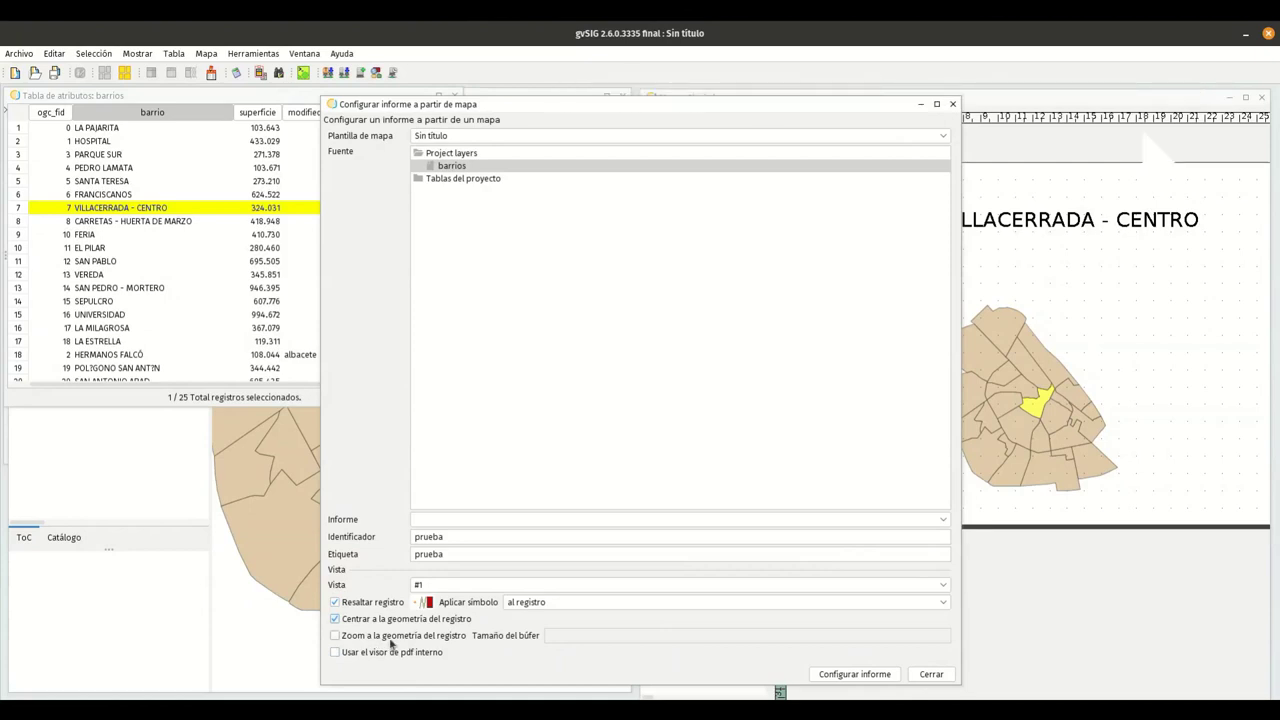
{"action": "left_click", "coordinate": [396, 641]}
{"action": "left_click", "coordinate": [612, 637]}
{"action": "type", "text": "100"}
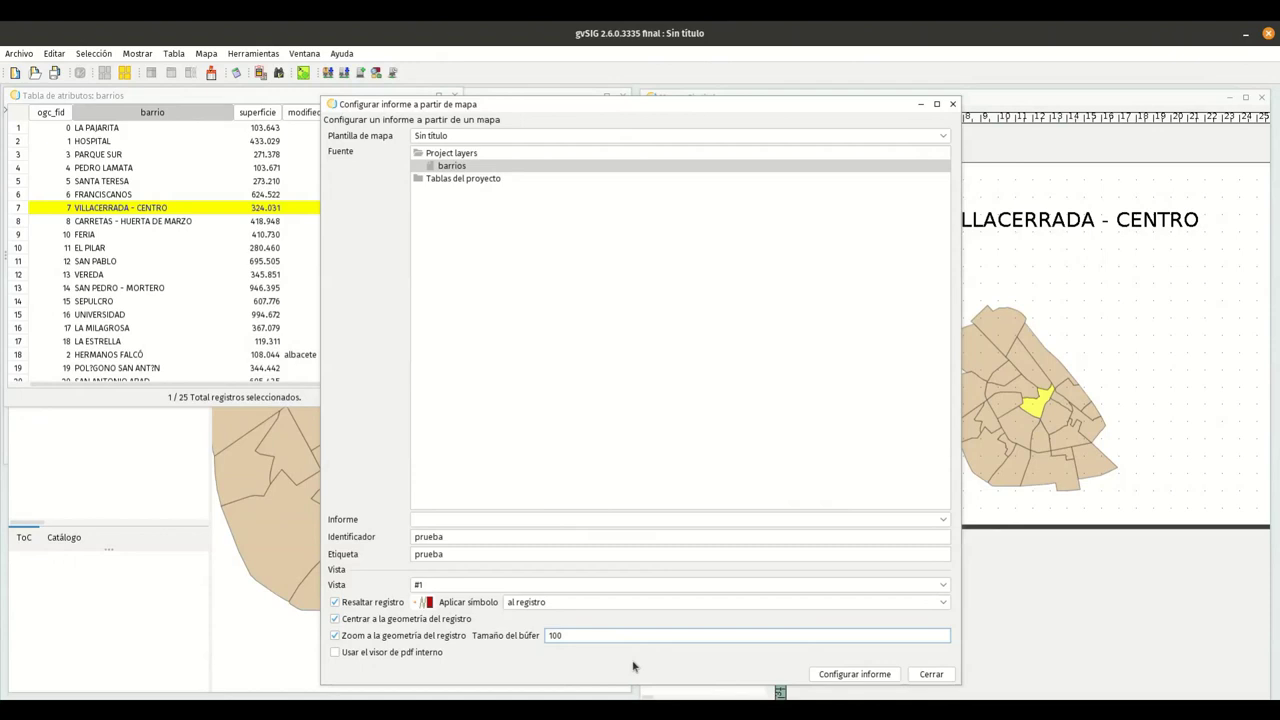
Enable the internal PDF viewer for the report and save the report configuration.
{"action": "left_click", "coordinate": [395, 655]}
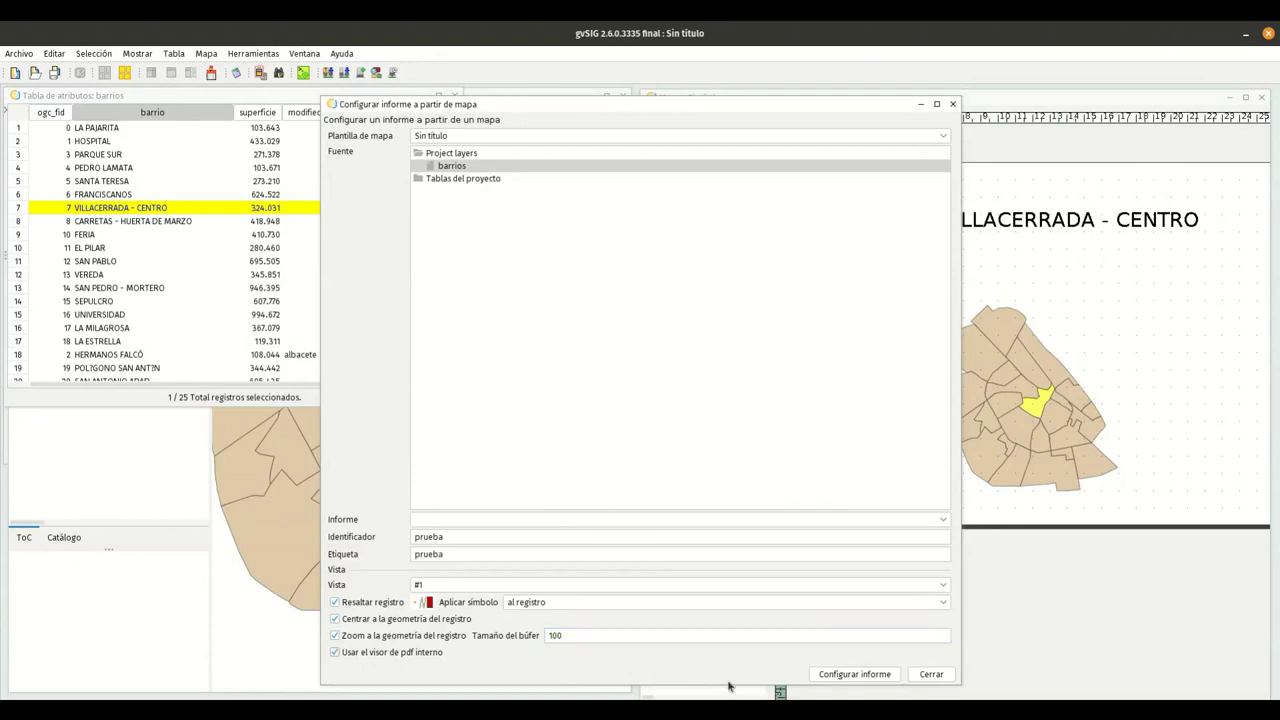
{"action": "left_click", "coordinate": [866, 674]}
{"action": "left_click", "coordinate": [873, 676]}
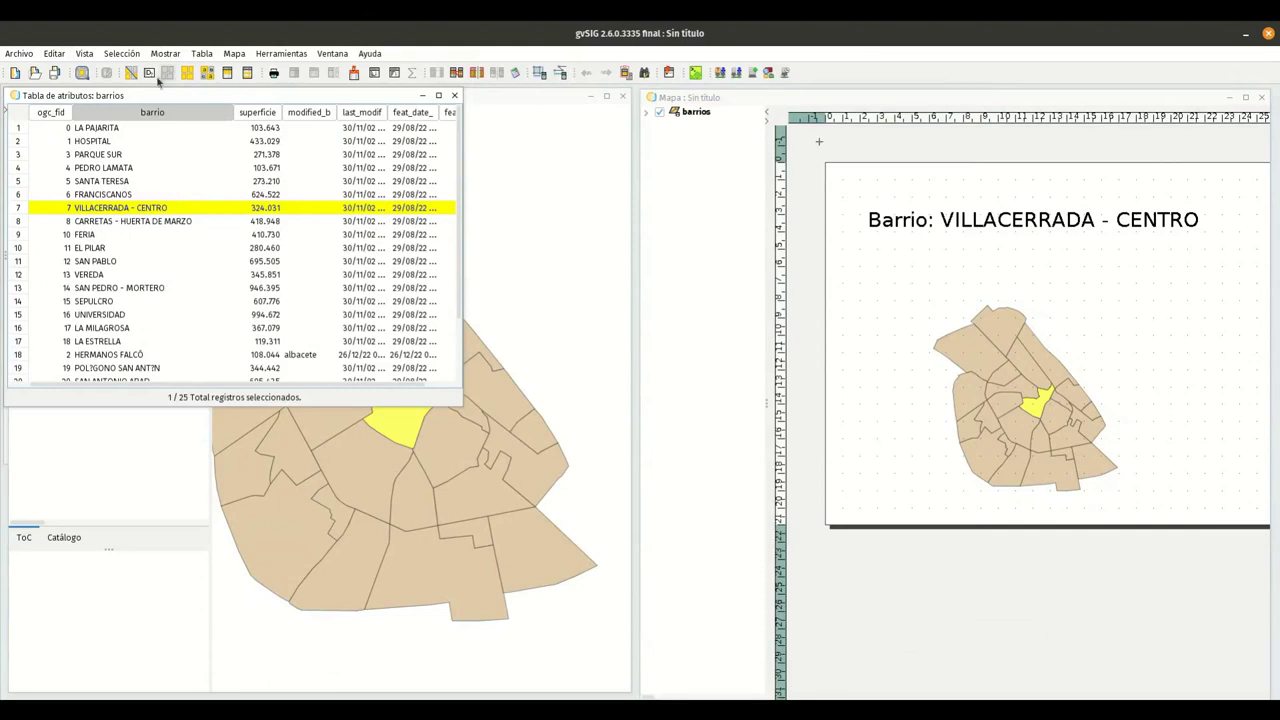
Bring the view window with the barrios layer to the front.
{"action": "left_click", "coordinate": [54, 53]}
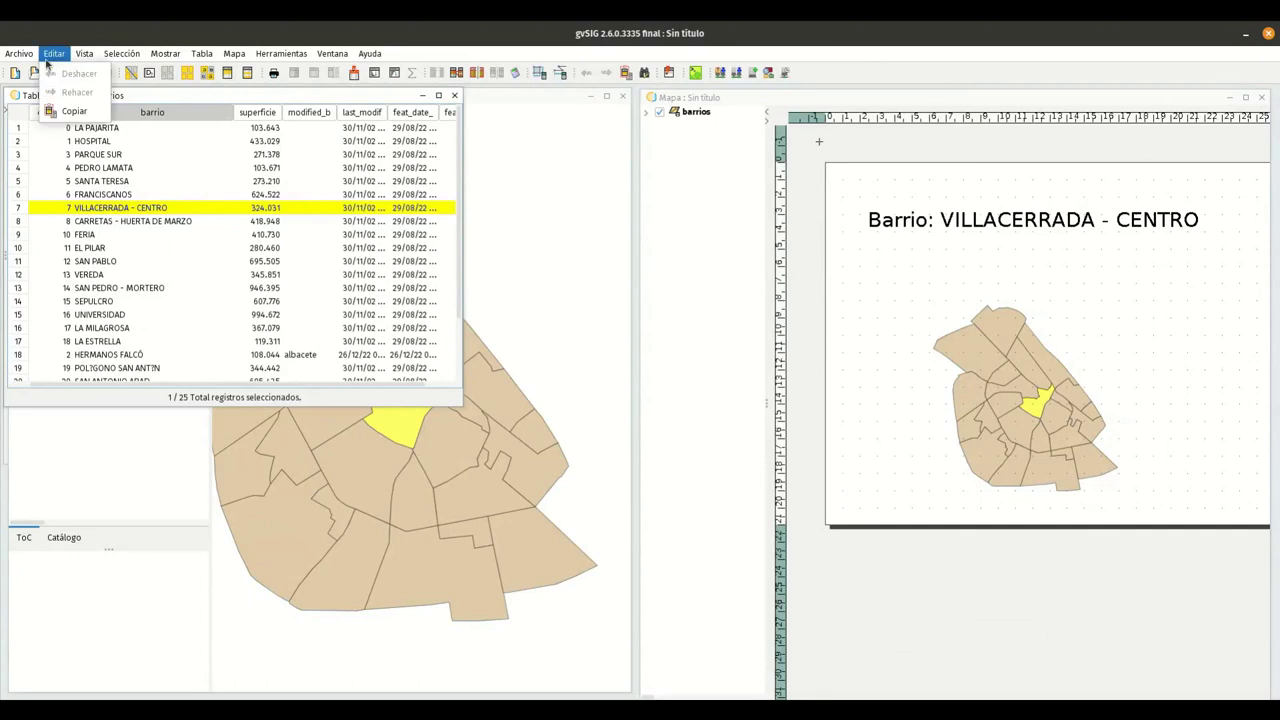
{"action": "left_click", "coordinate": [105, 55]}
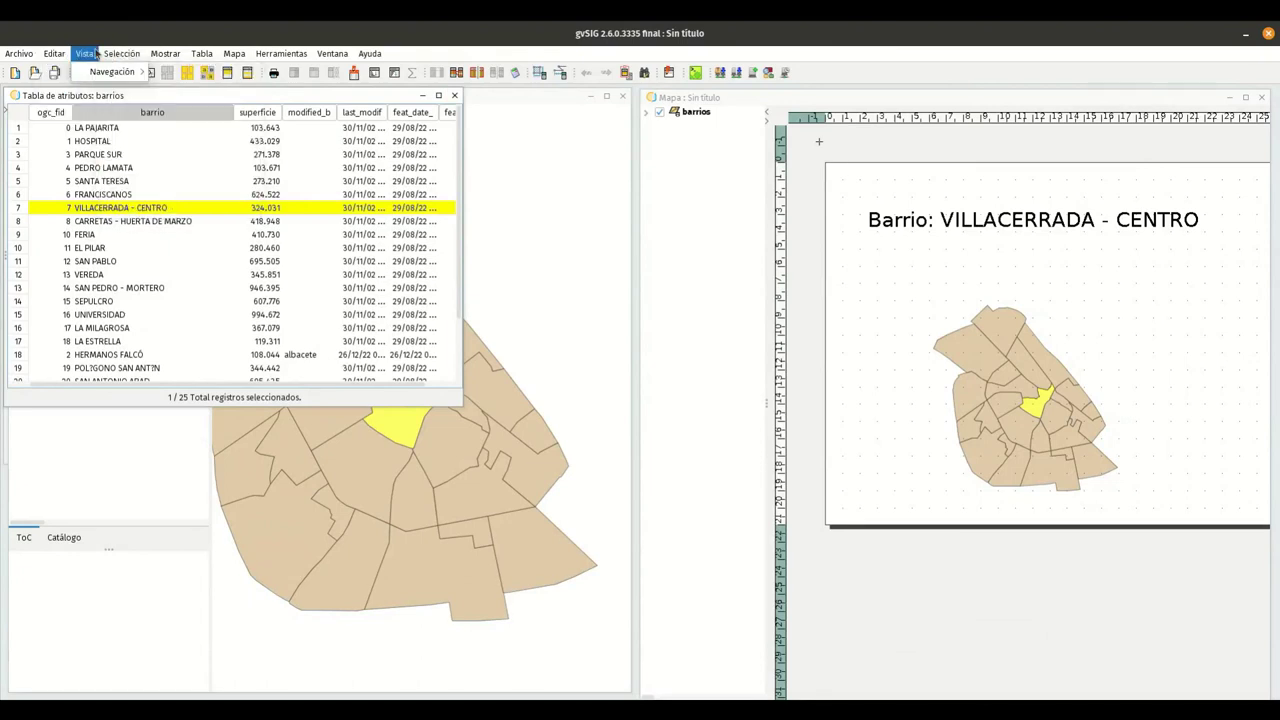
{"action": "left_click", "coordinate": [529, 103]}
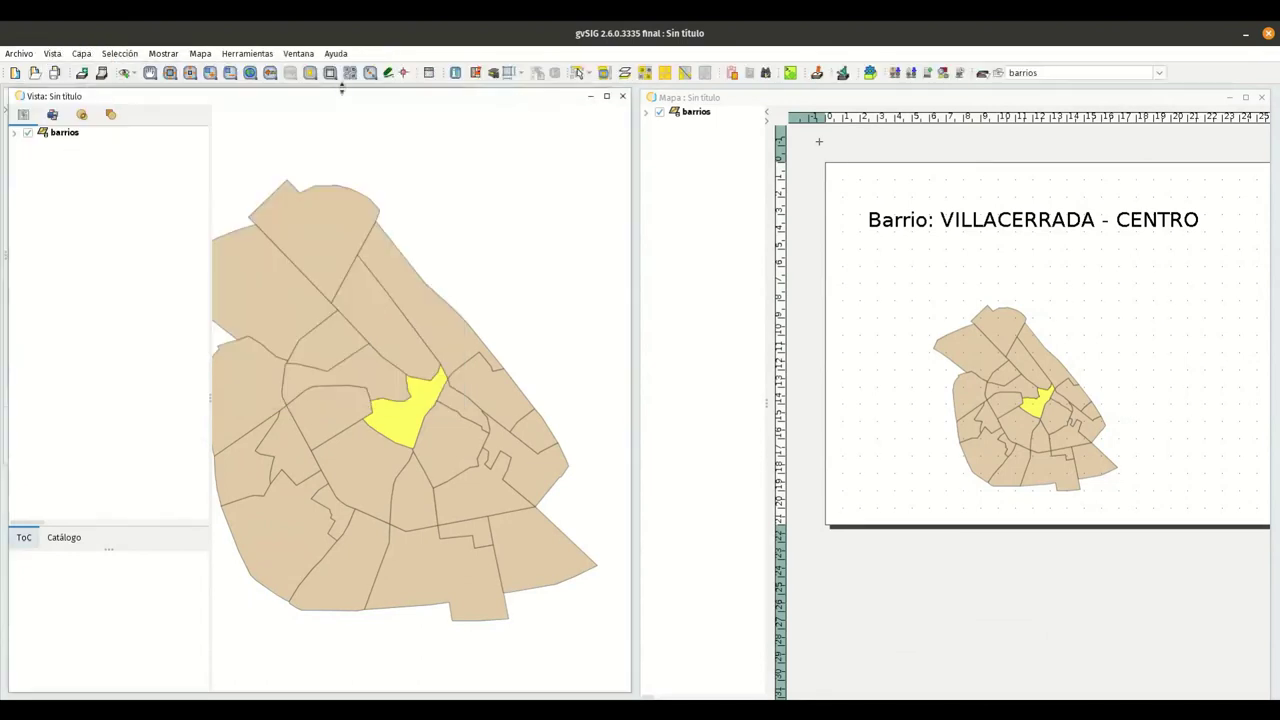
Query the barrios layer by point on the INDUSTRIA neighbourhood polygon in the view to open its attribute form.
{"action": "left_click", "coordinate": [82, 53]}
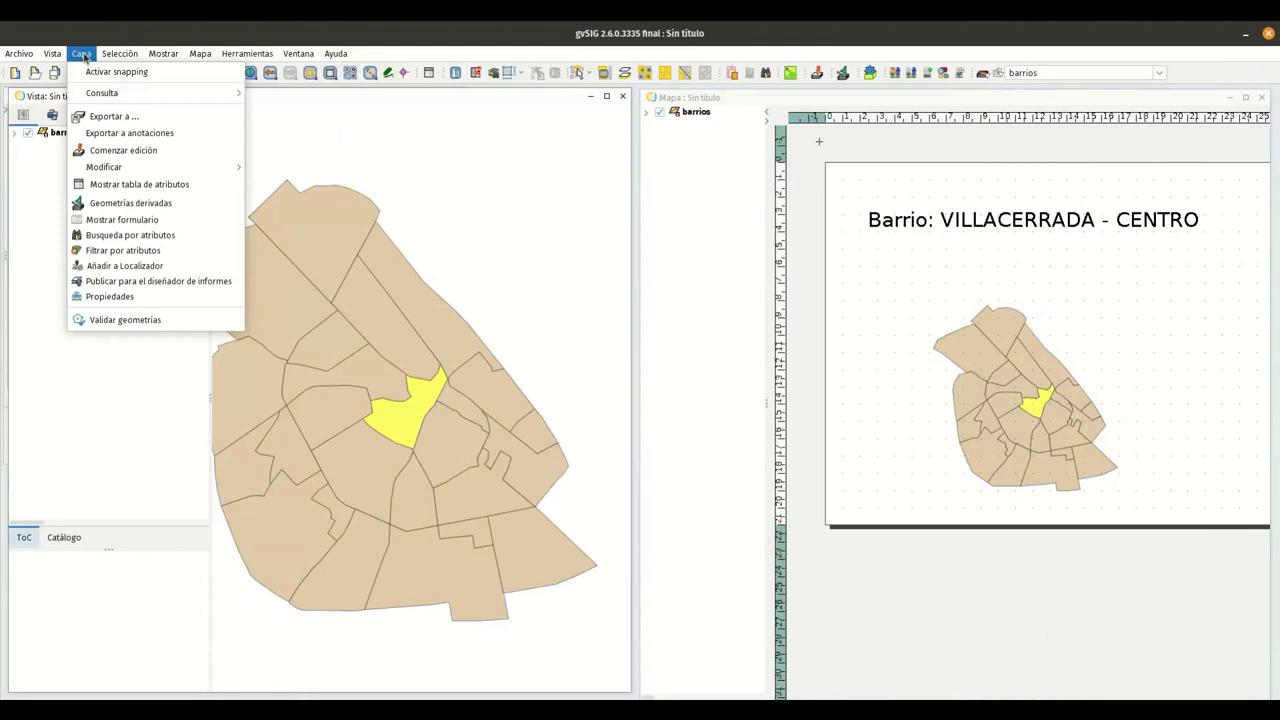
{"action": "mouse_move", "coordinate": [130, 170]}
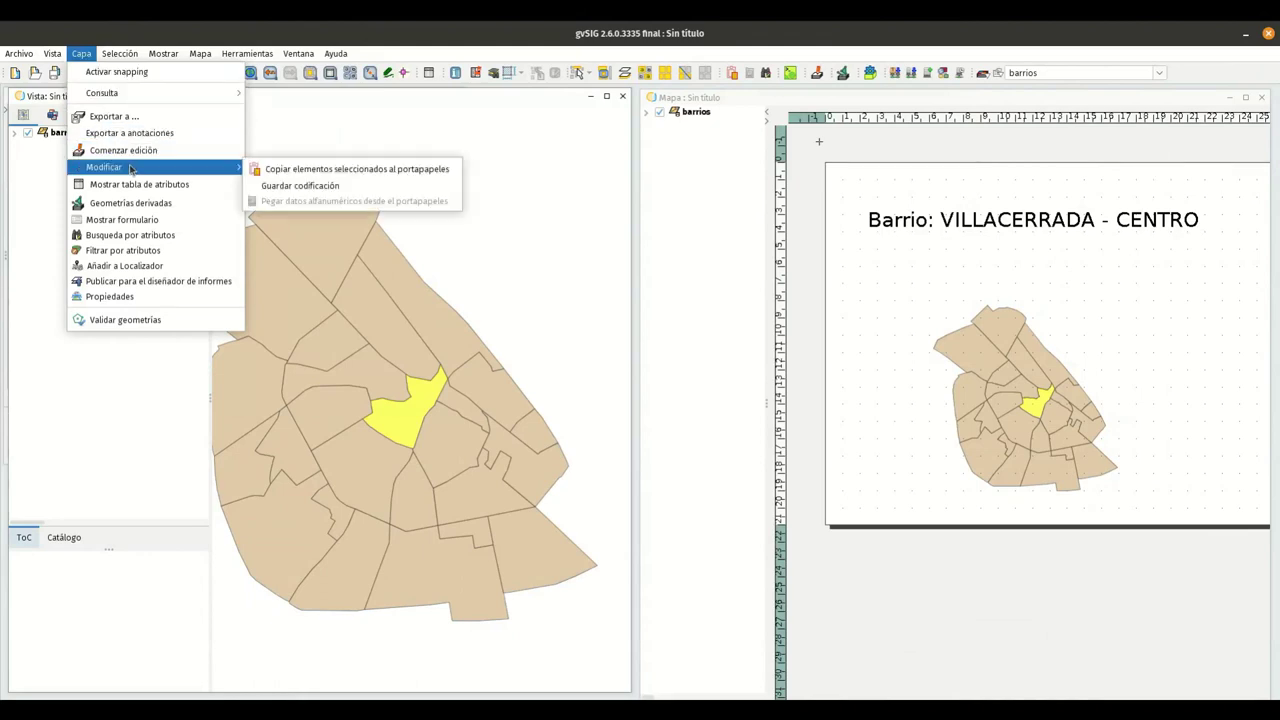
{"action": "mouse_move", "coordinate": [153, 93]}
{"action": "left_click", "coordinate": [330, 117]}
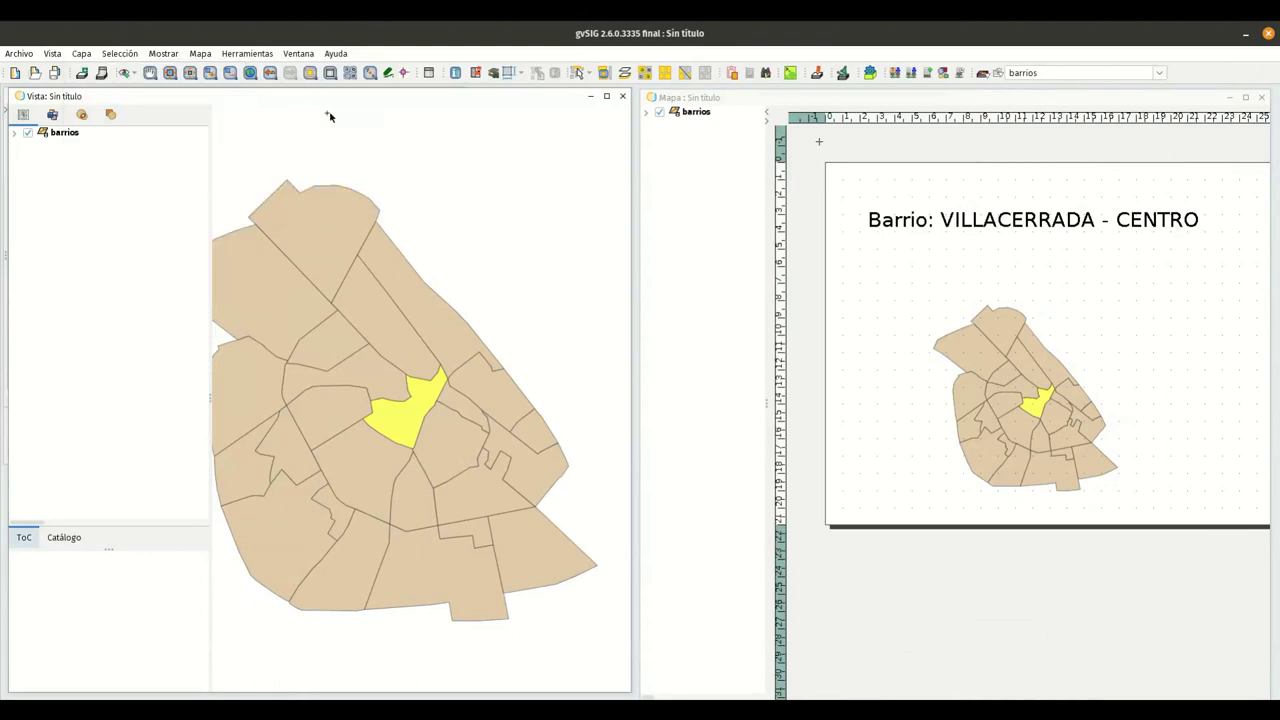
{"action": "left_click", "coordinate": [408, 348]}
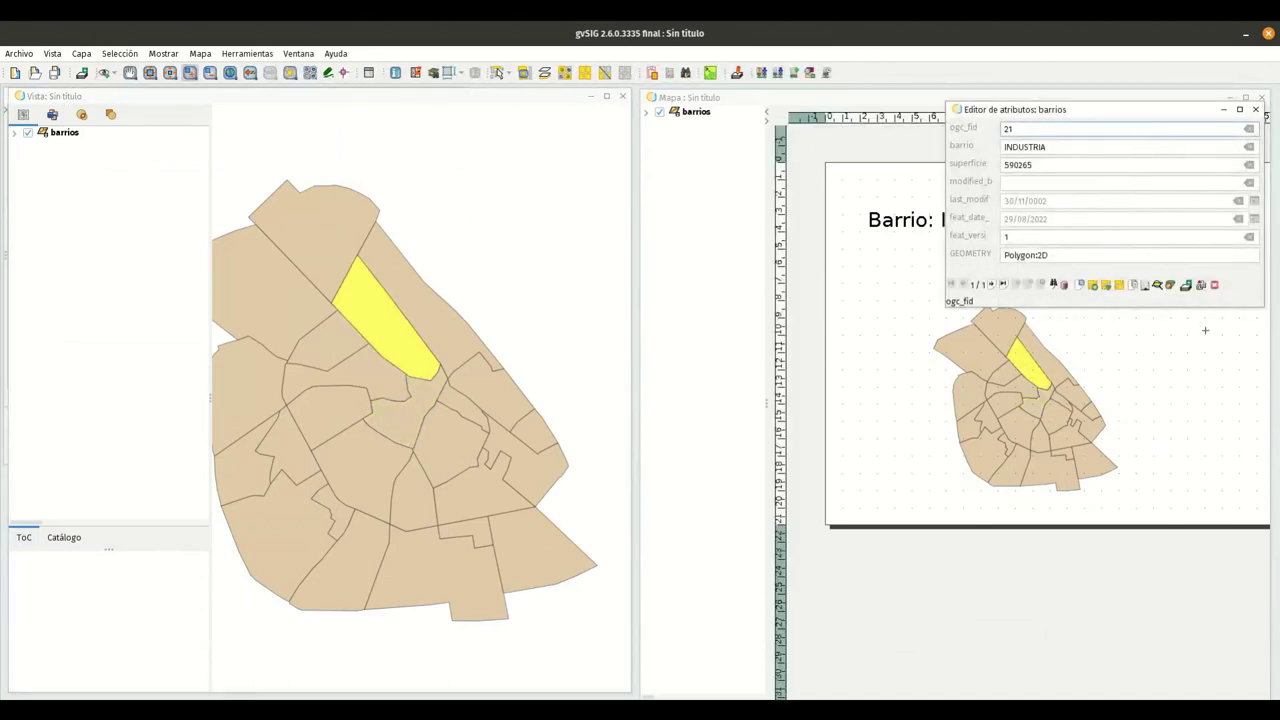
Generate the "prueba" report for the INDUSTRIA record from its attribute form.
{"action": "left_click", "coordinate": [1148, 286]}
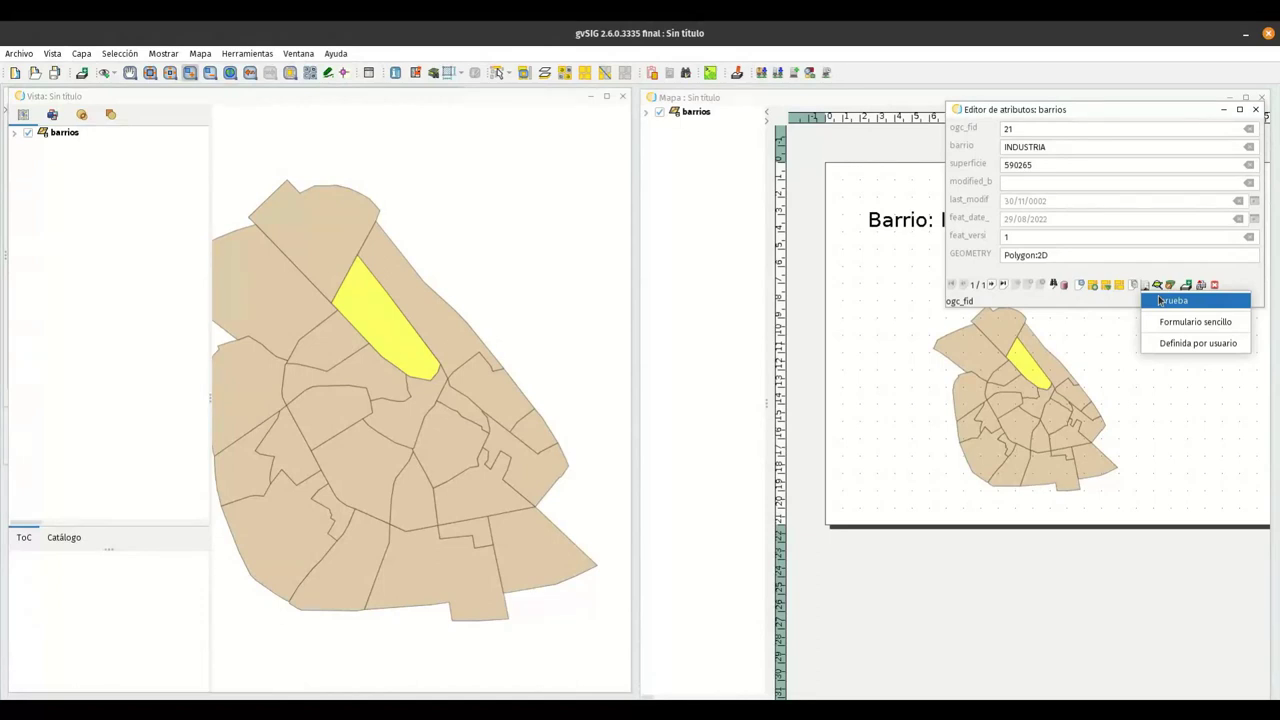
{"action": "left_click", "coordinate": [1216, 302]}
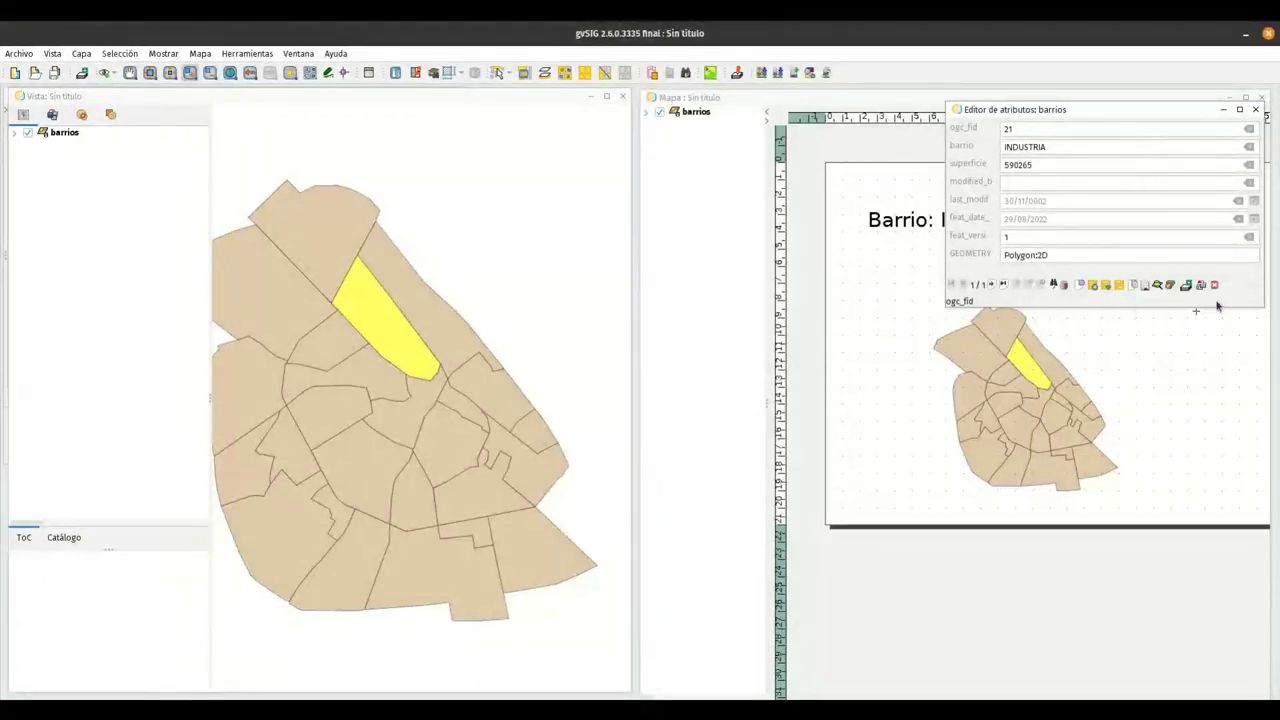